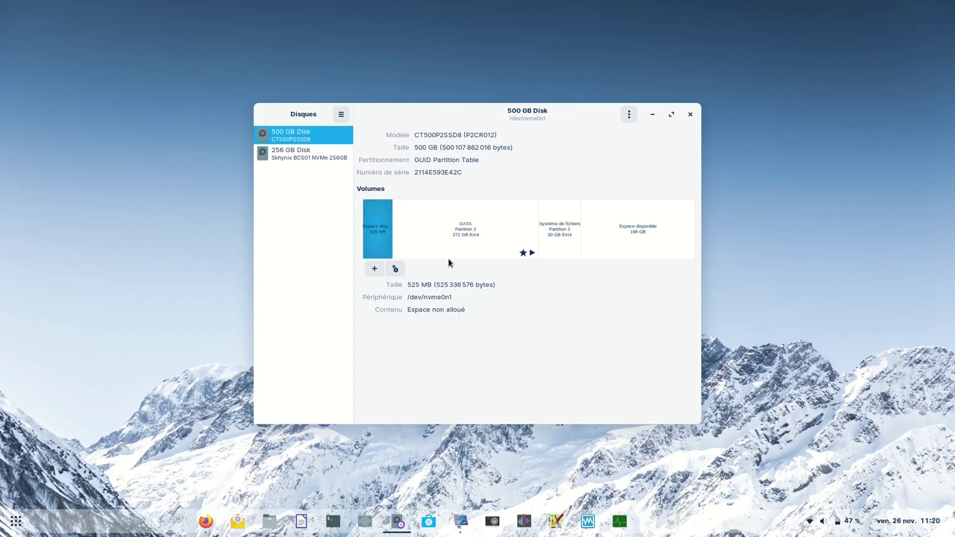
Examine the partitions of the 500 GB and 256 GB disks in an enlarged Disques window, and close it
left_click(463, 236)
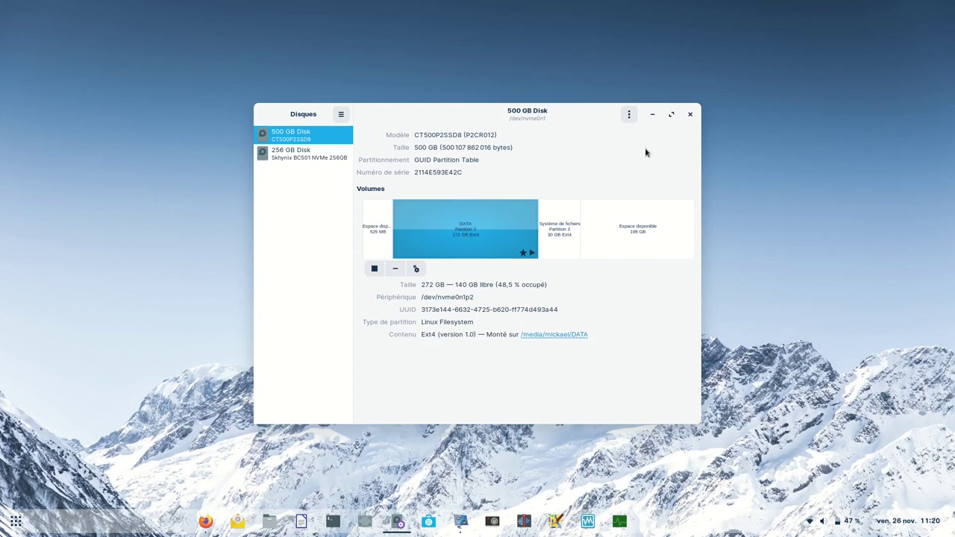
left_click(671, 114)
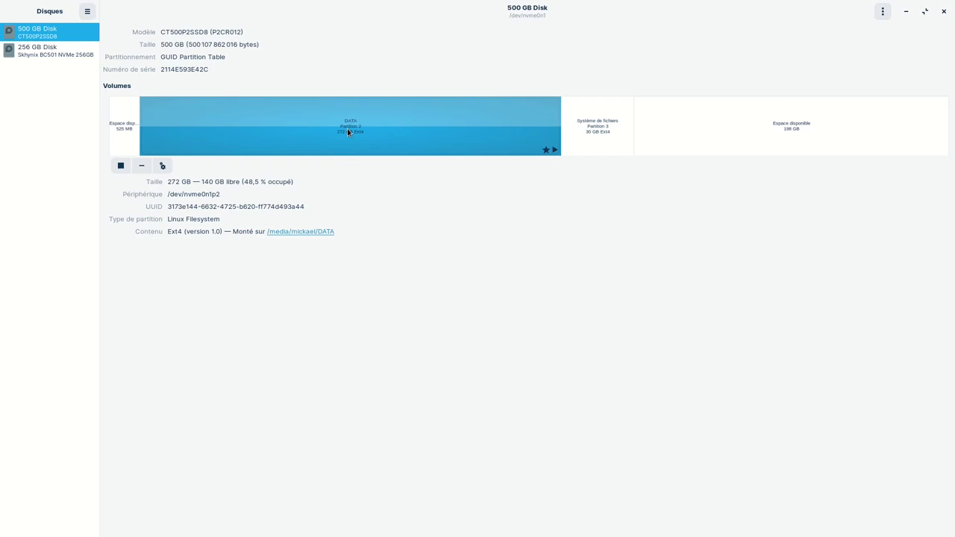
left_click(598, 127)
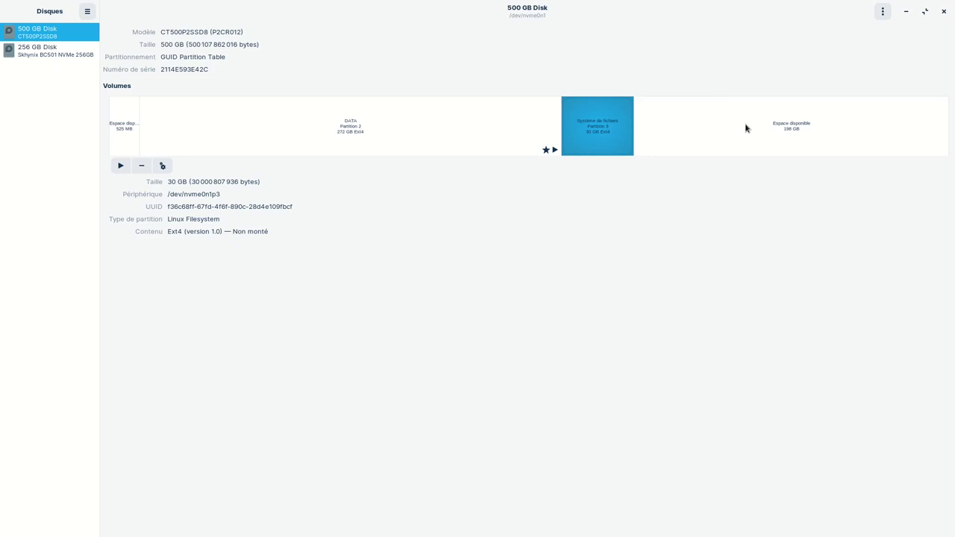
left_click(709, 132)
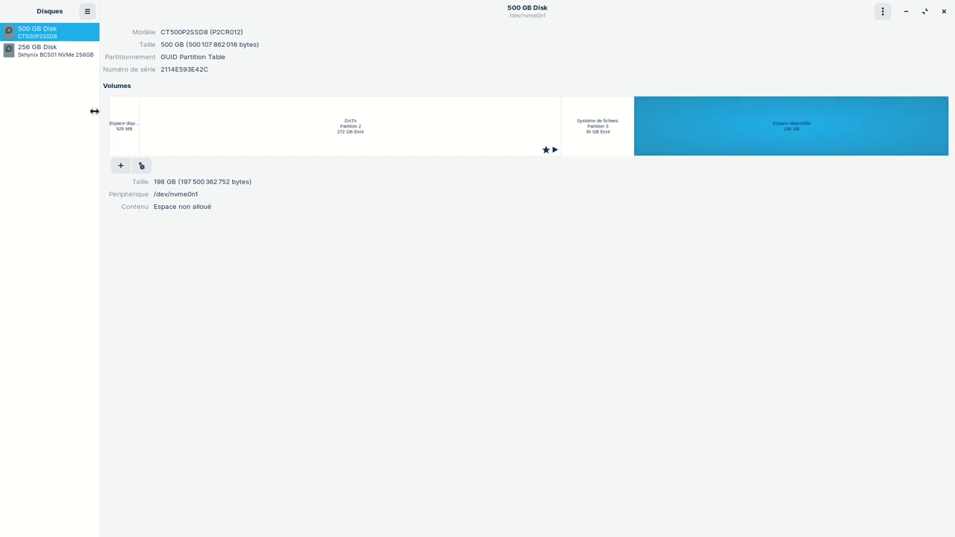
left_click(34, 58)
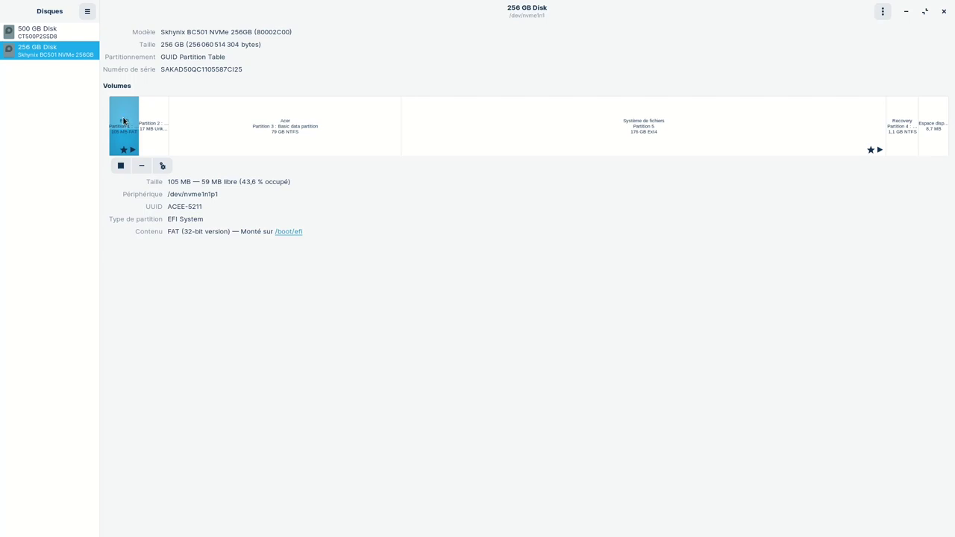
left_click(596, 133)
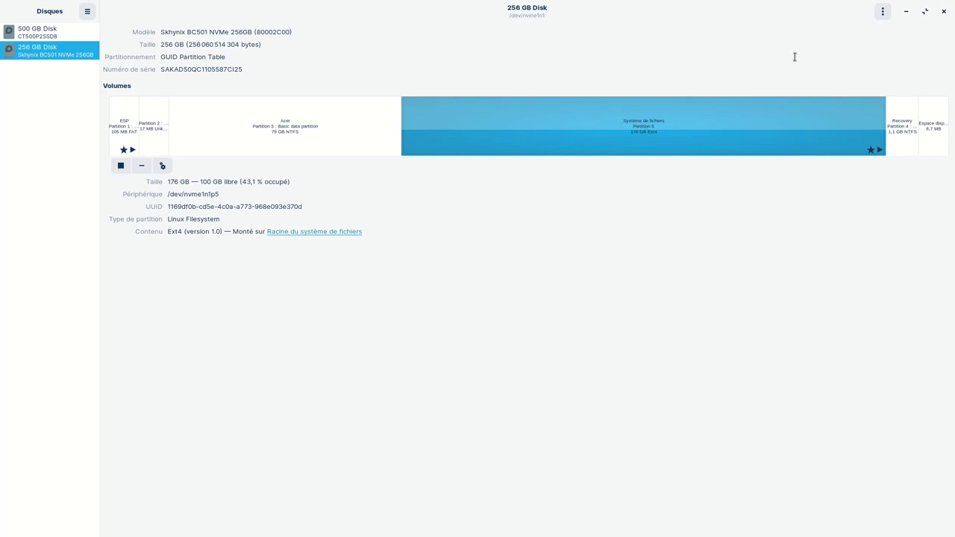
left_click(943, 15)
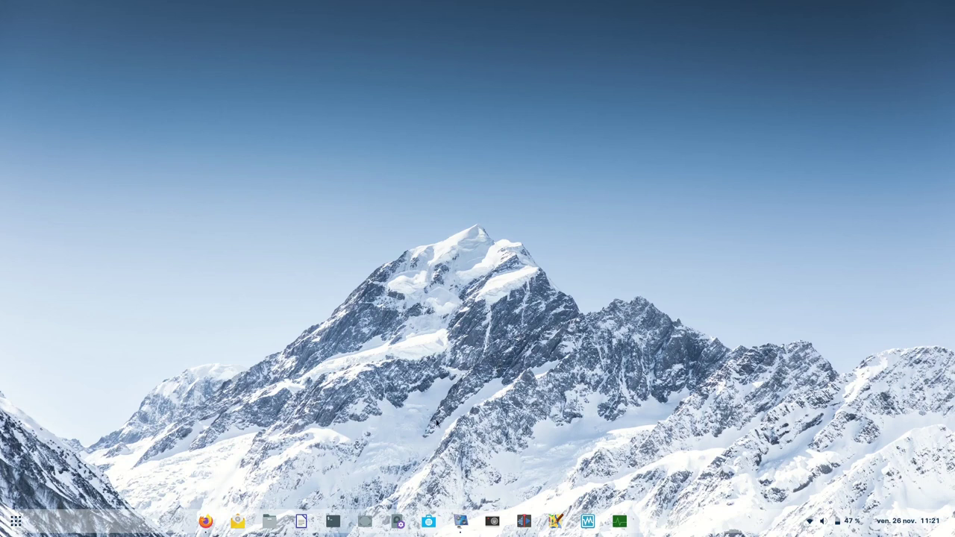
Switch to Kdenlive, turn off "Forcer le thème d'icônes Breeze" and restart the program to apply the change
left_click(492, 521)
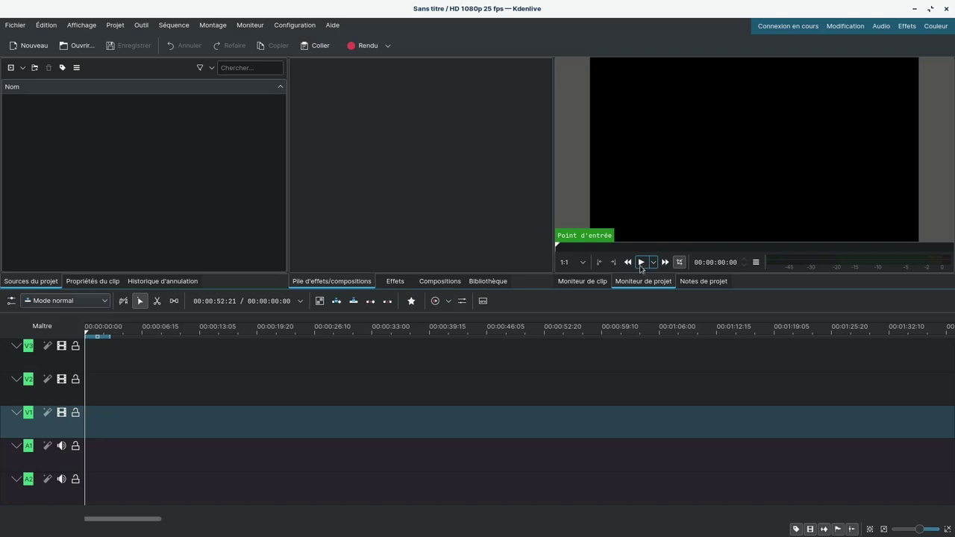
left_click(296, 29)
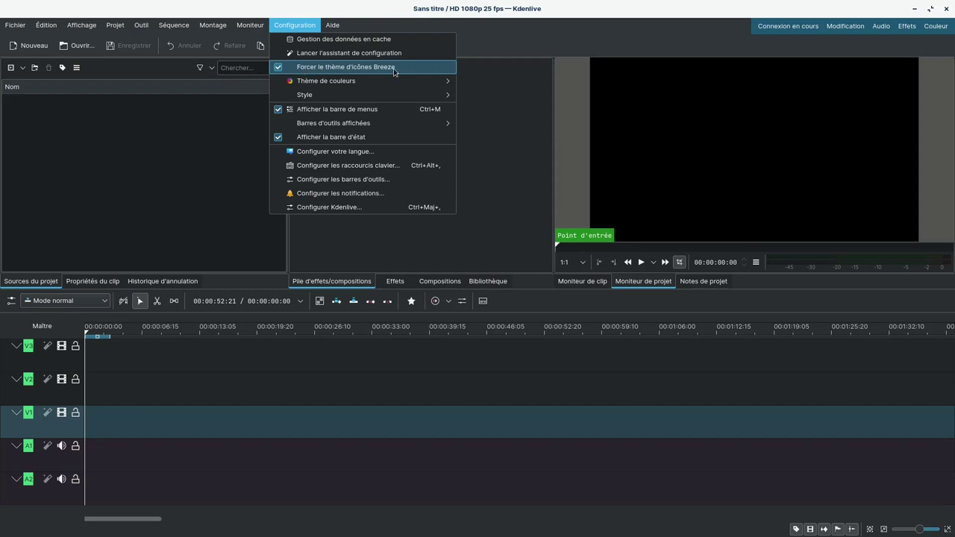
left_click(277, 71)
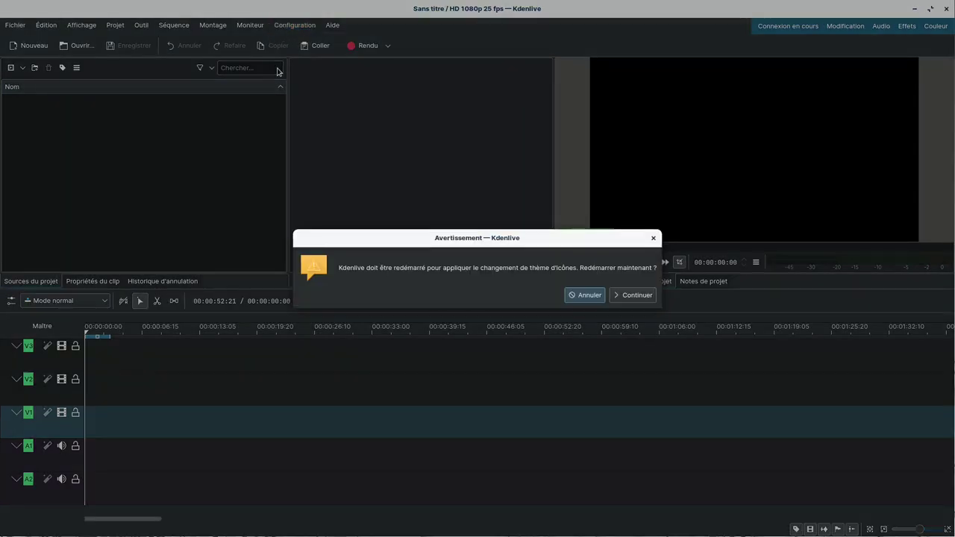
left_click(633, 295)
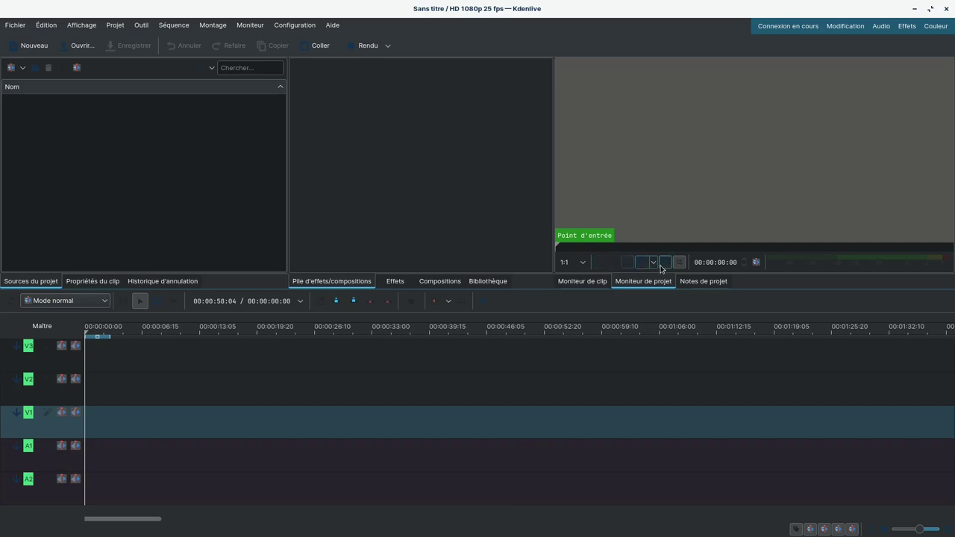
Turn "Forcer le thème d'icônes Breeze" back on, restart to apply it, and close Kdenlive
left_click(296, 27)
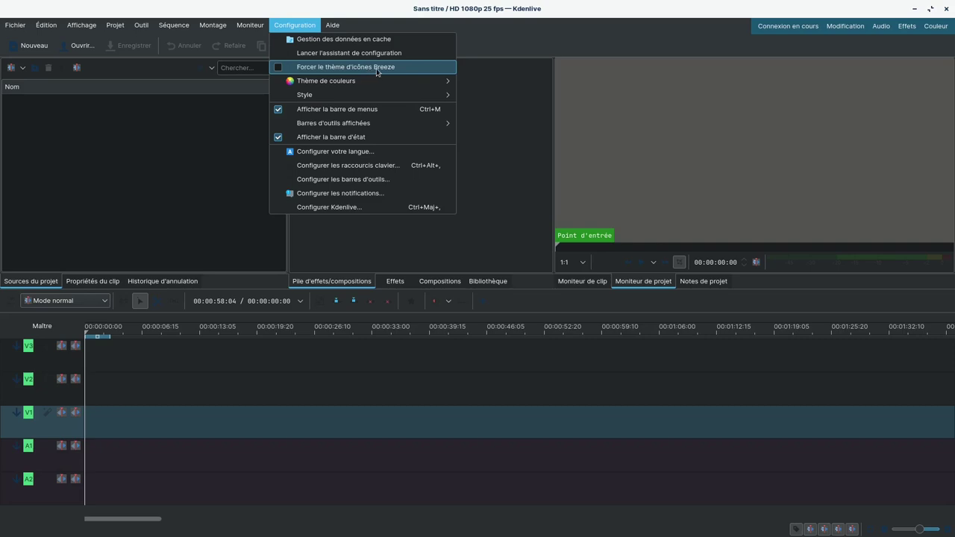
left_click(281, 67)
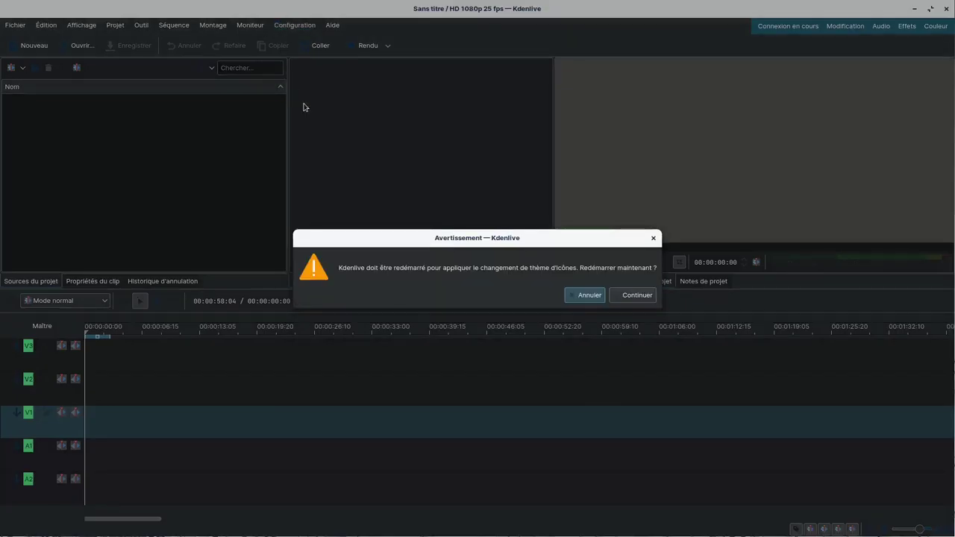
left_click(637, 295)
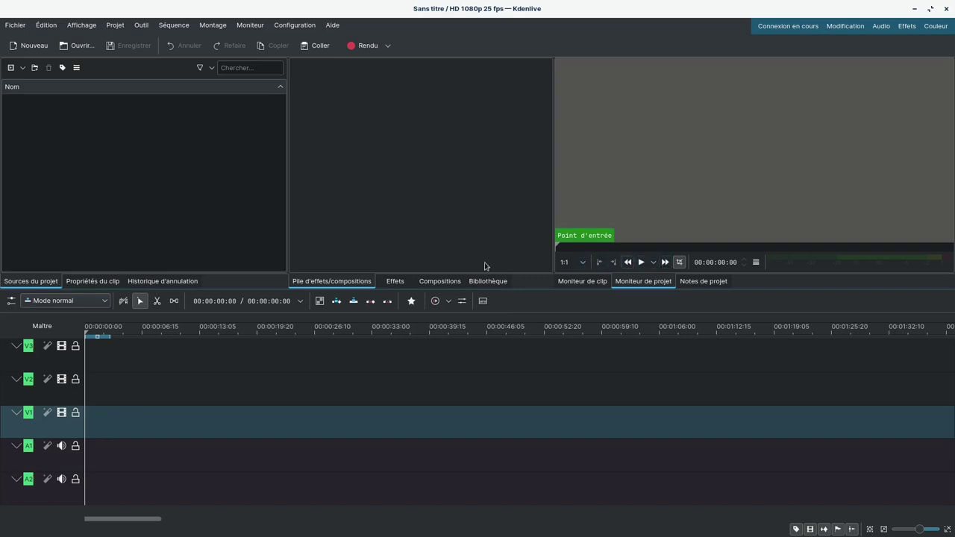
left_click(948, 9)
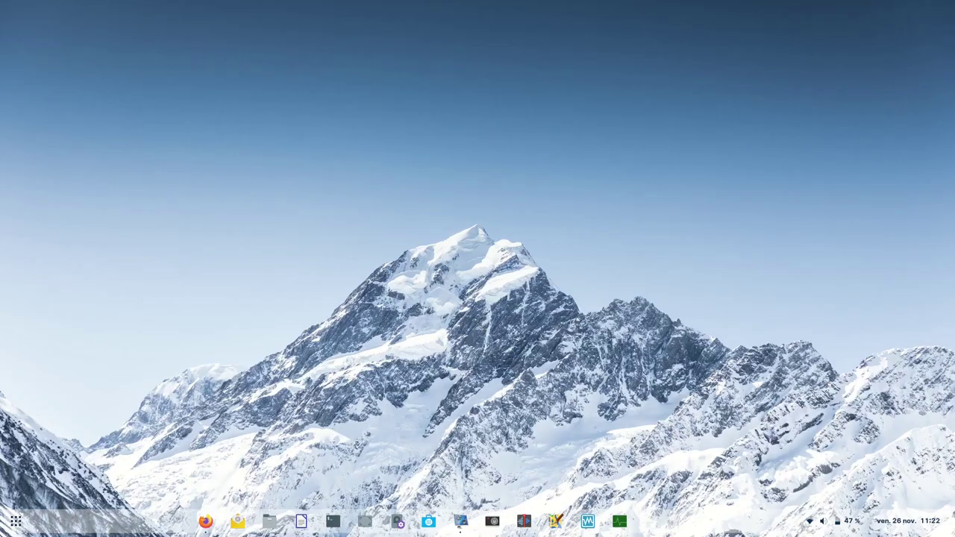
Reopen Disques to view the DATA partition of the 500 GB disk, and close the window
left_click(494, 523)
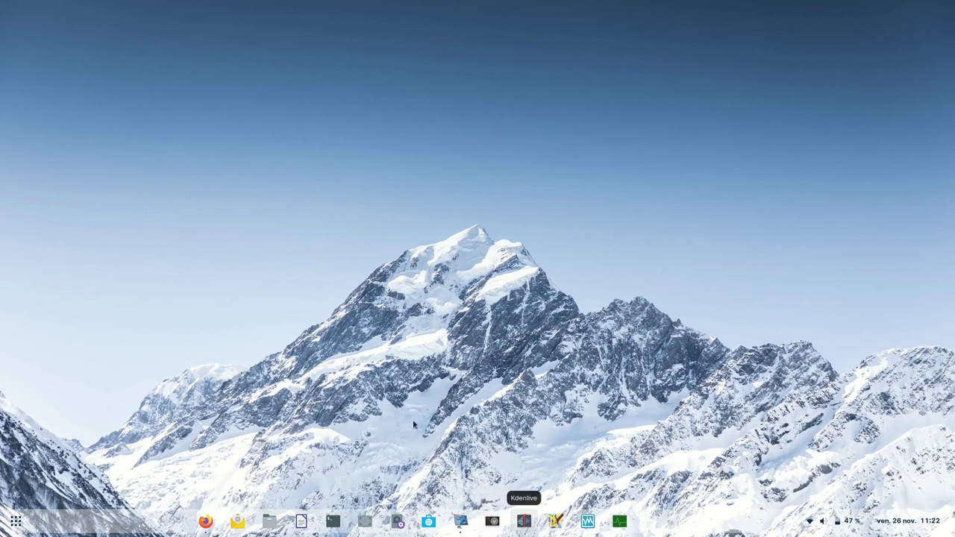
left_click(397, 522)
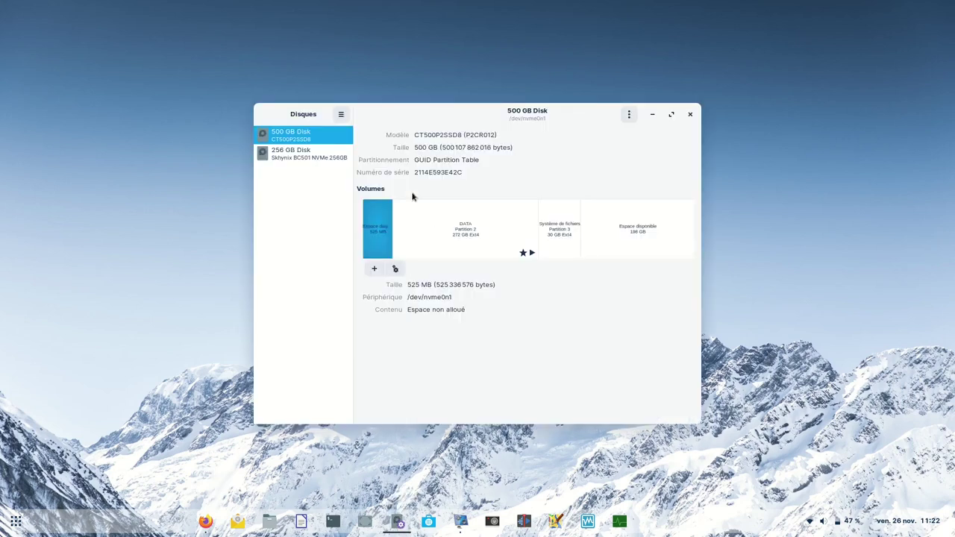
left_click(479, 237)
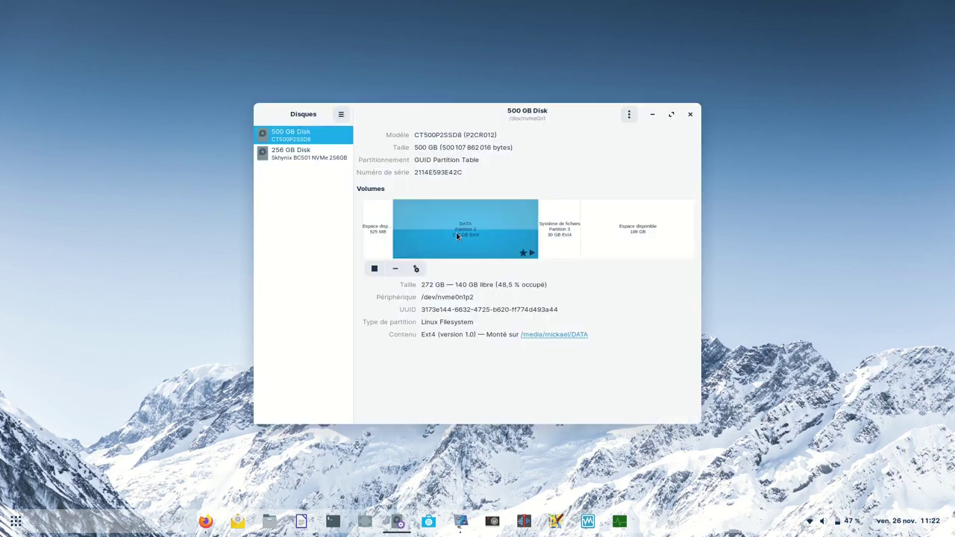
left_click(692, 115)
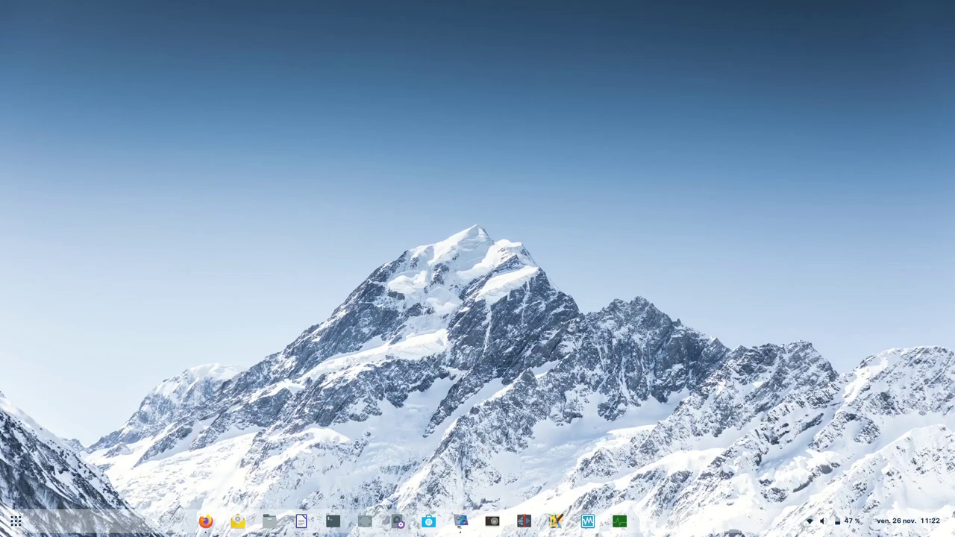
Search the applications for "ajuste", open Ajustements and show its Extensions page
left_click(15, 521)
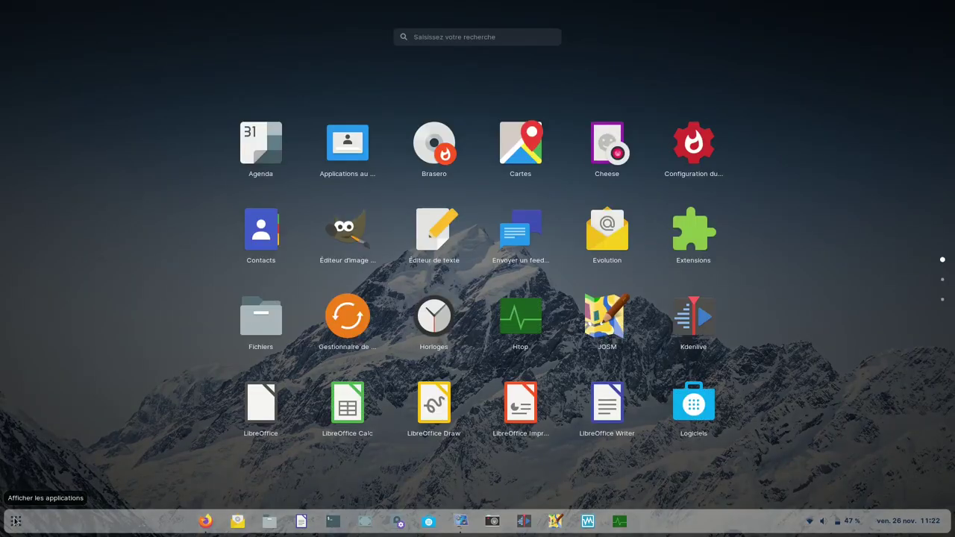
type("a")
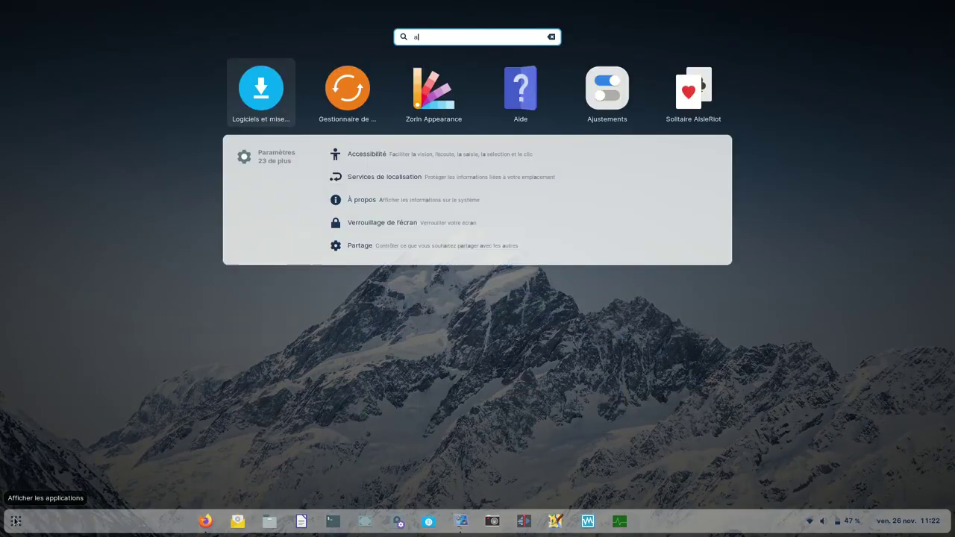
type("juste")
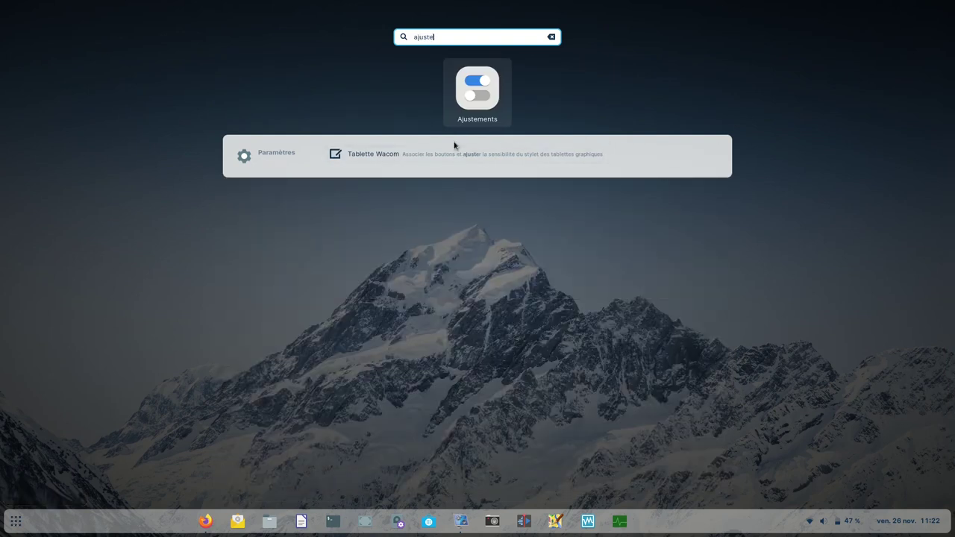
left_click(490, 110)
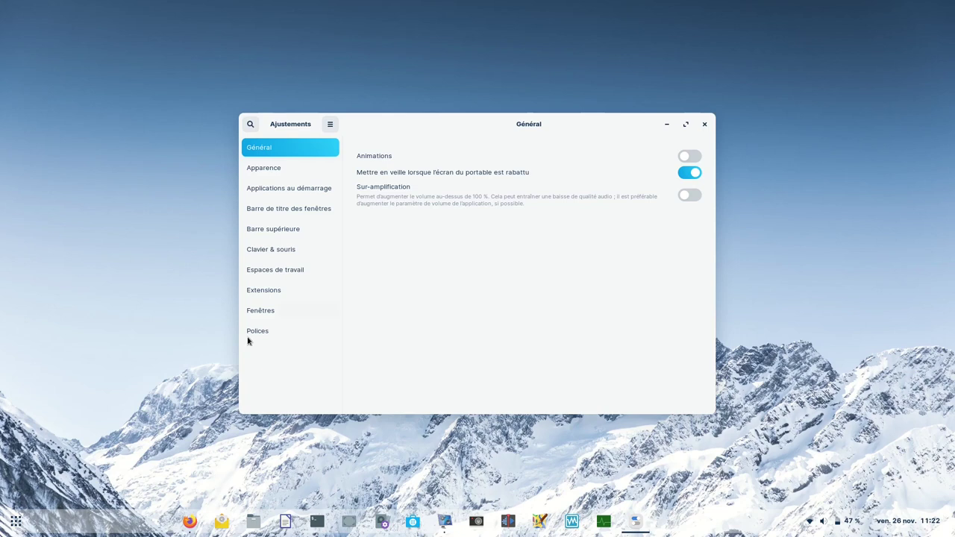
left_click(274, 292)
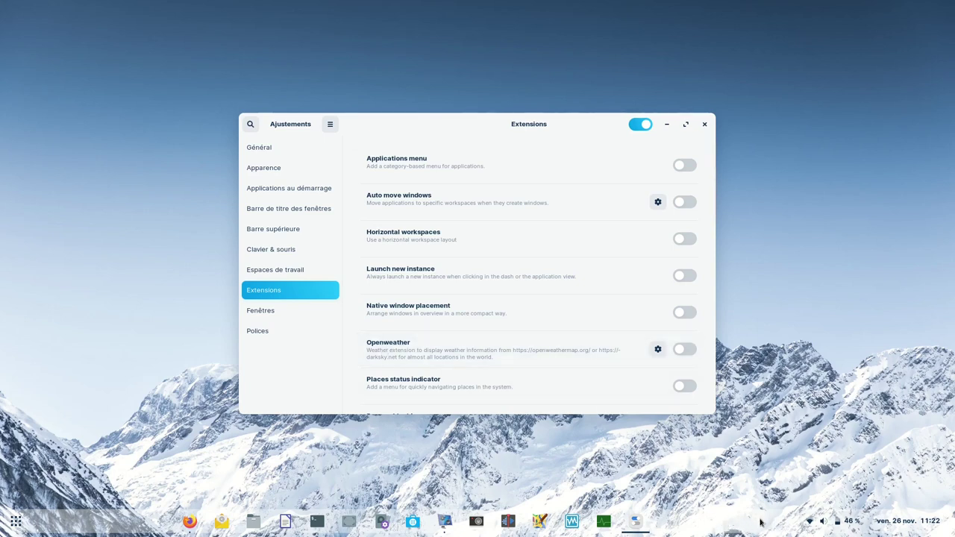
Check the Openweather extension entry and look at the Météo forecast in the calendar panel
left_click(687, 350)
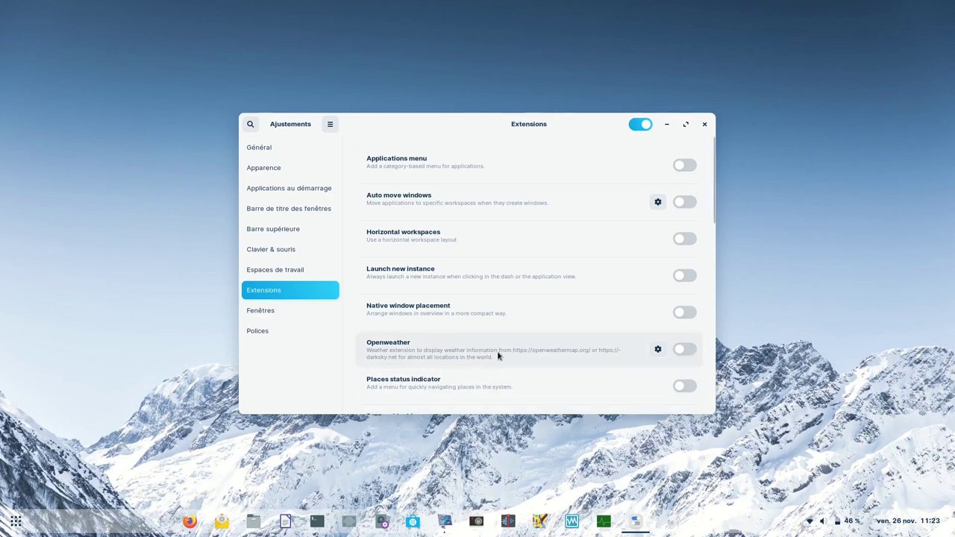
left_click(930, 526)
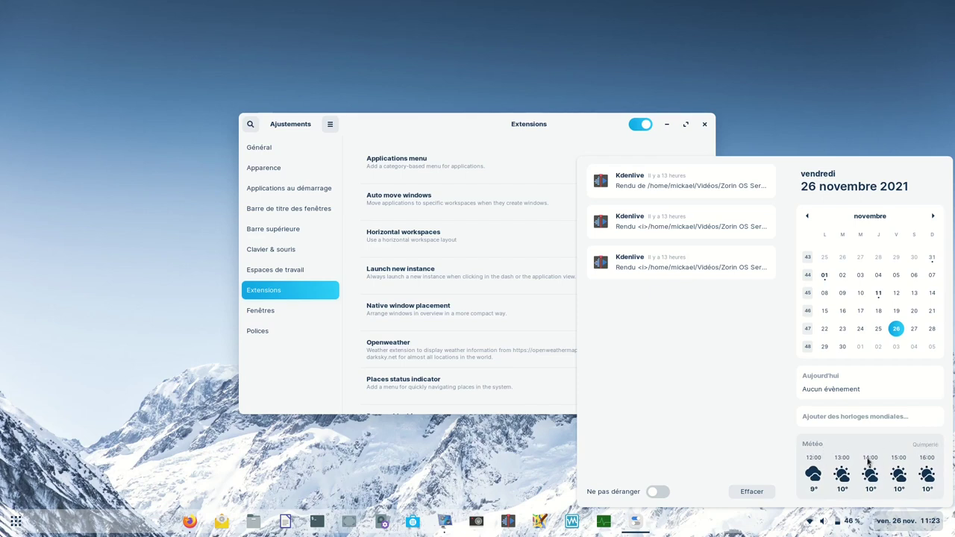
left_click(816, 123)
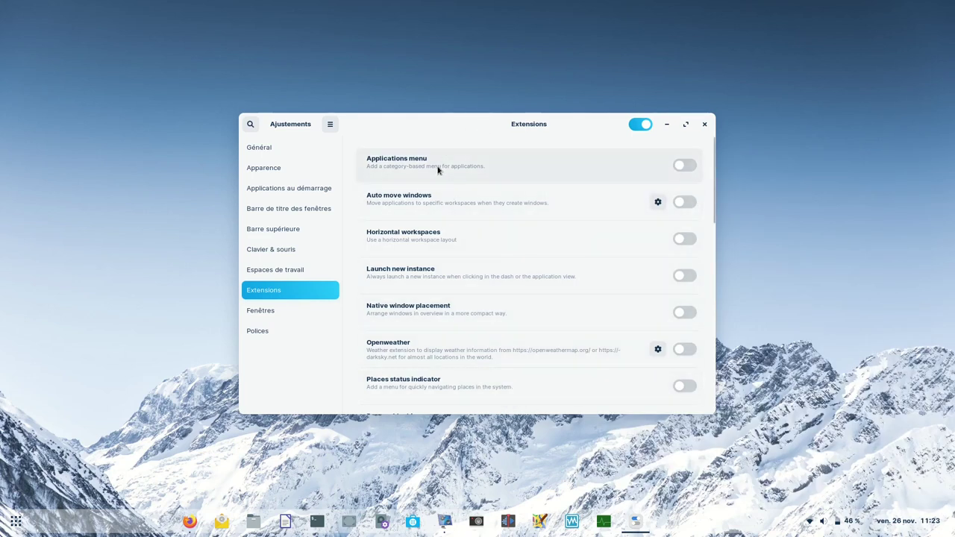
Restart Ajustements, review the Extensions list again, and close the window
left_click(704, 123)
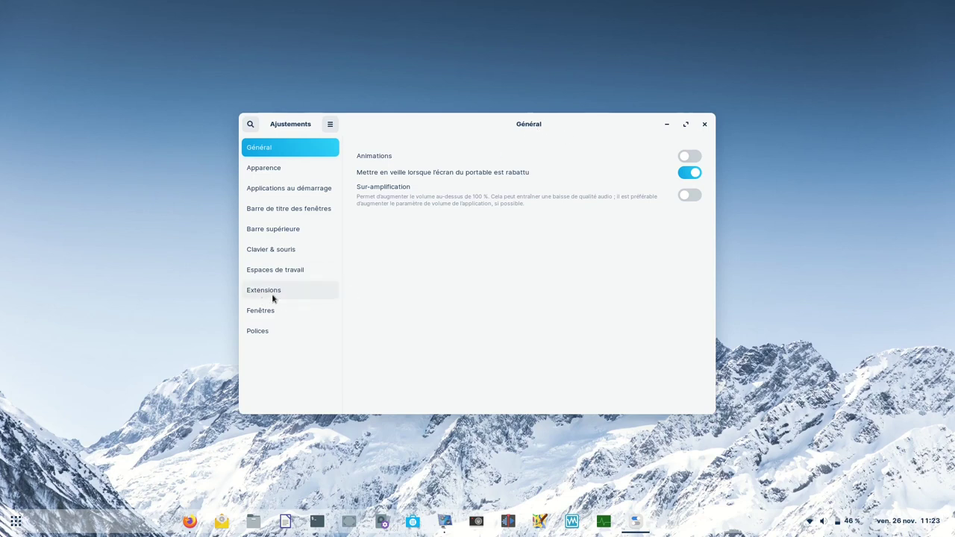
left_click(272, 292)
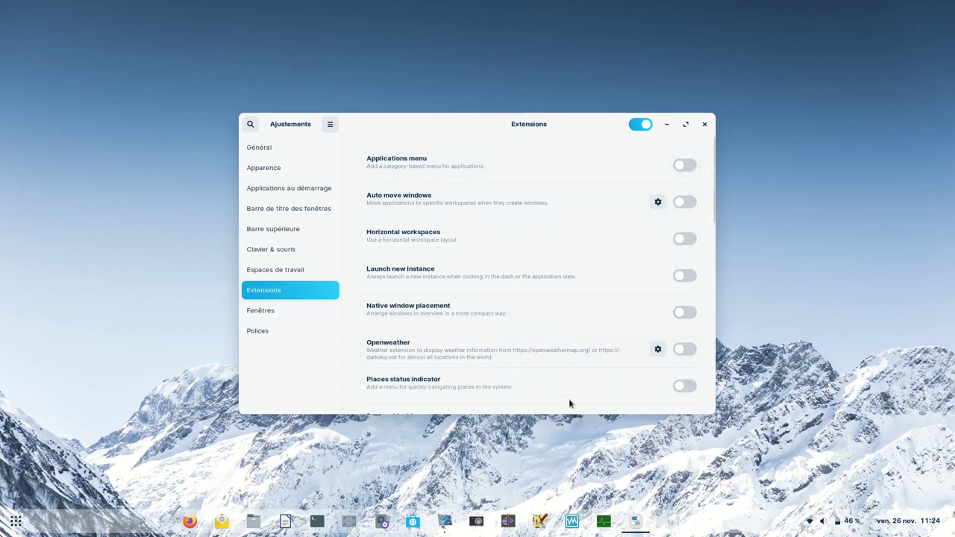
left_click(704, 124)
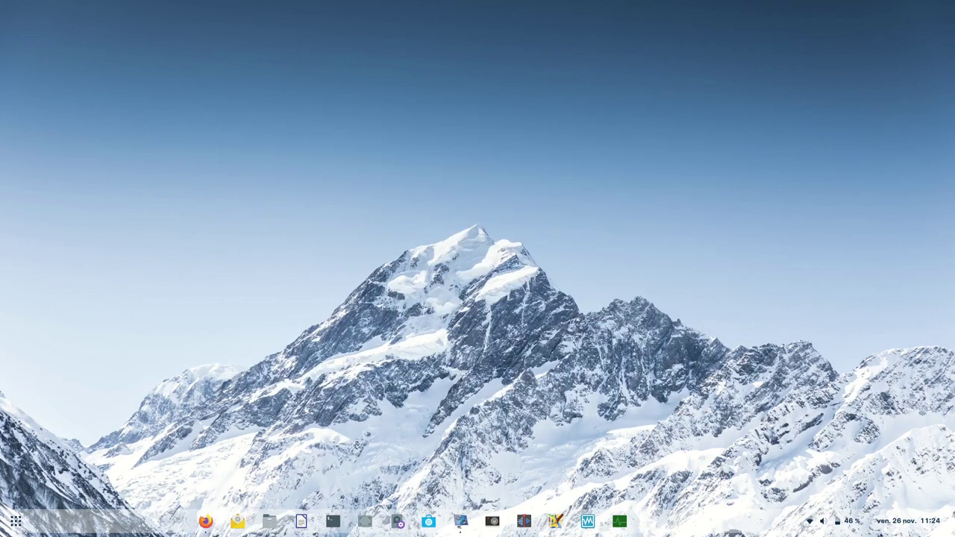
Open the À propos page of the system Paramètres and bring up its "Mises à jour logicielles" options
left_click(837, 528)
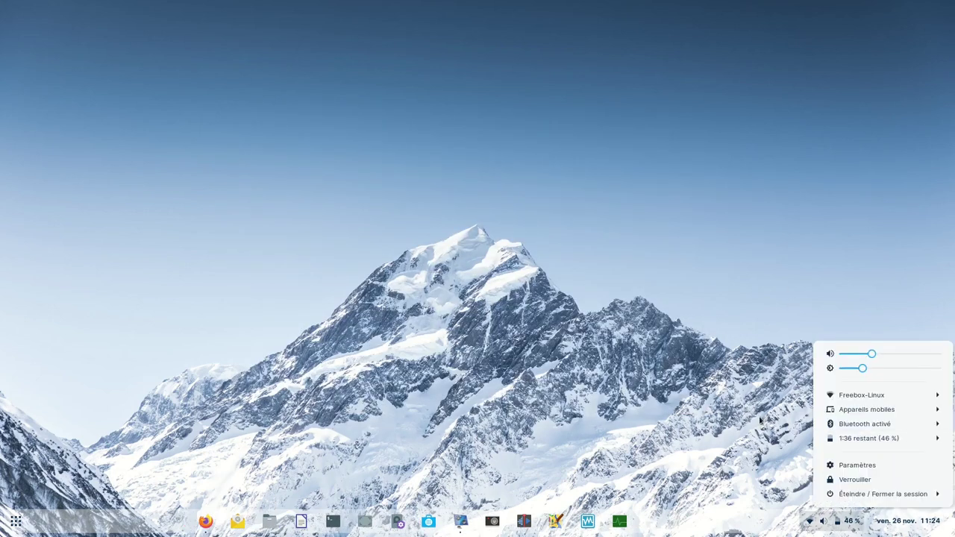
left_click(858, 465)
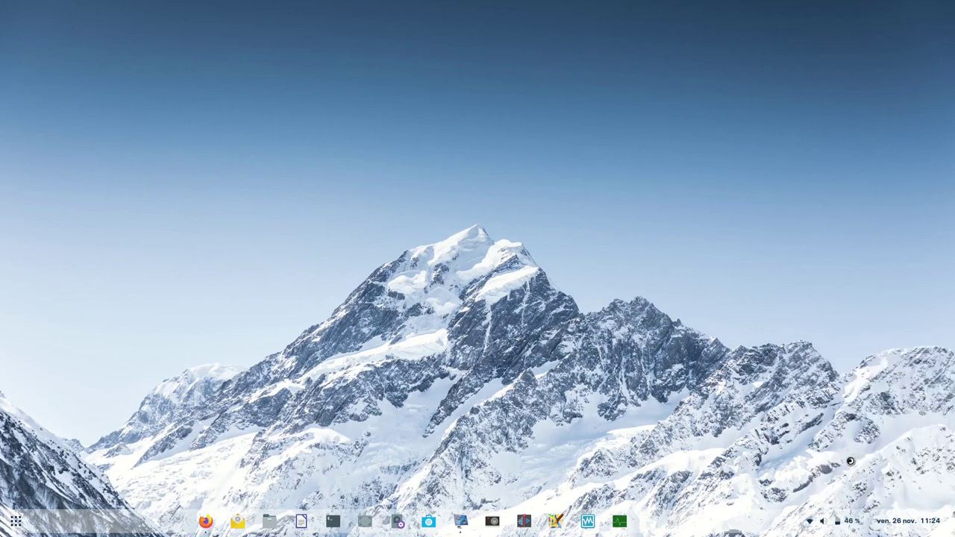
scroll(349, 309, "down", 4)
scroll(349, 309, "down", 3)
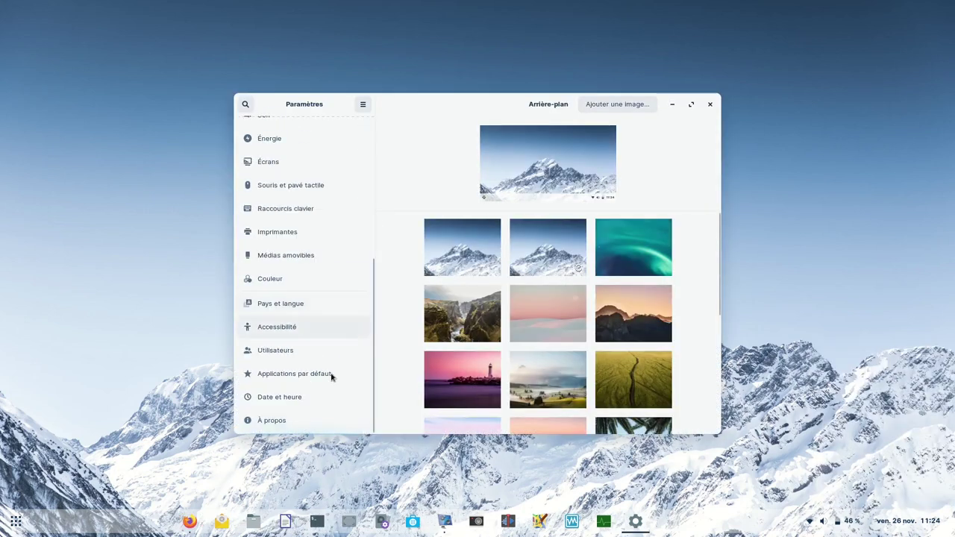
left_click(294, 422)
scroll(552, 351, "down", 2)
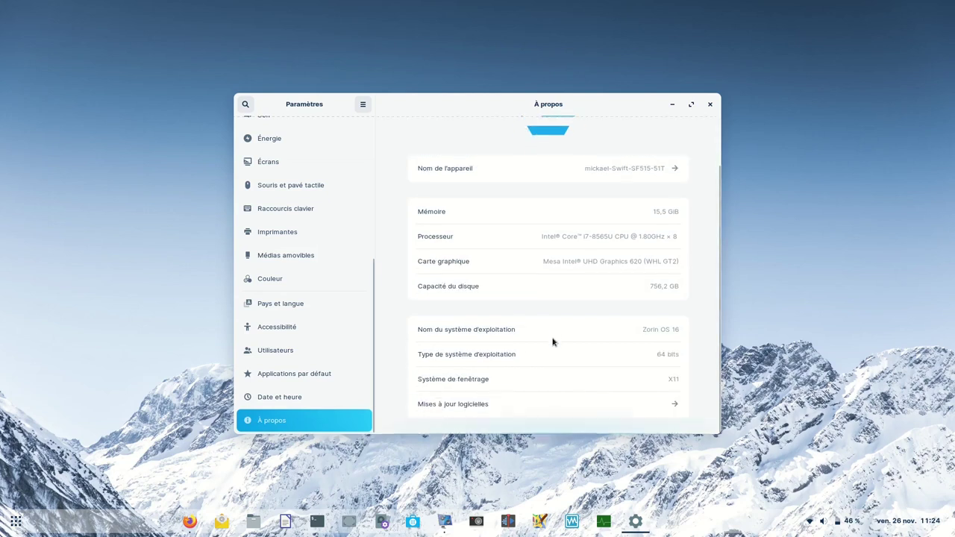
left_click(504, 406)
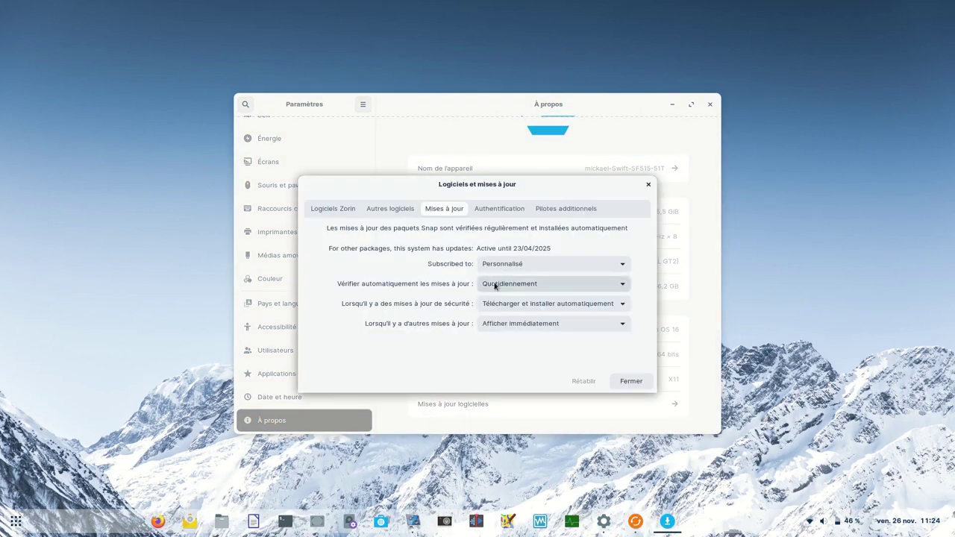
Review the list of additional software sources under "Autres logiciels" in Logiciels et mises à jour
left_click(386, 210)
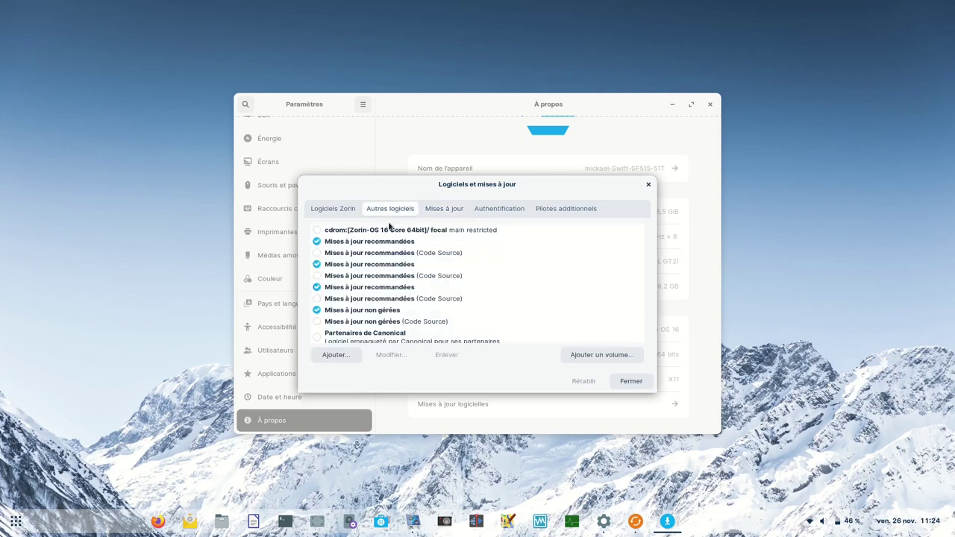
scroll(642, 276, "down", 2)
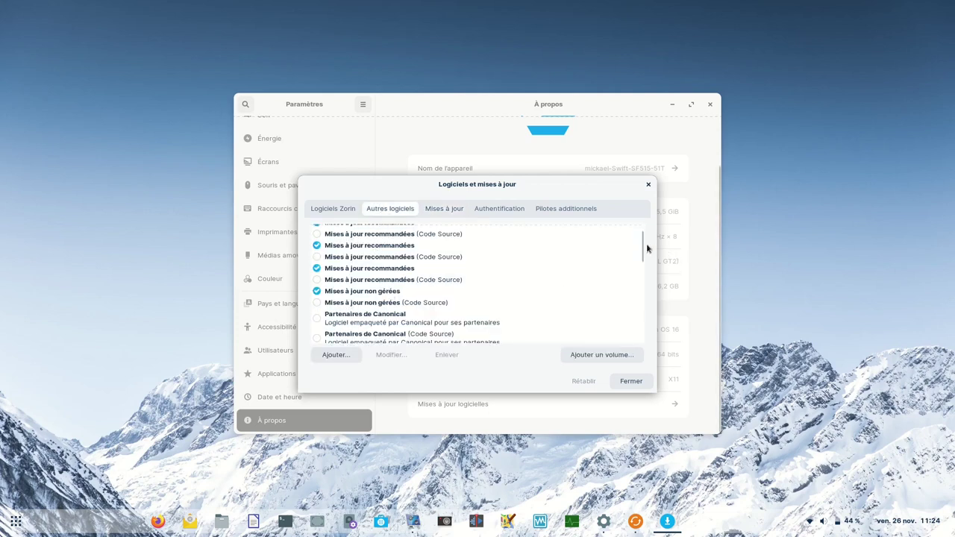
mouse_move(642, 247)
left_mouse_down()
mouse_move(643, 343)
mouse_move(640, 232)
left_mouse_up()
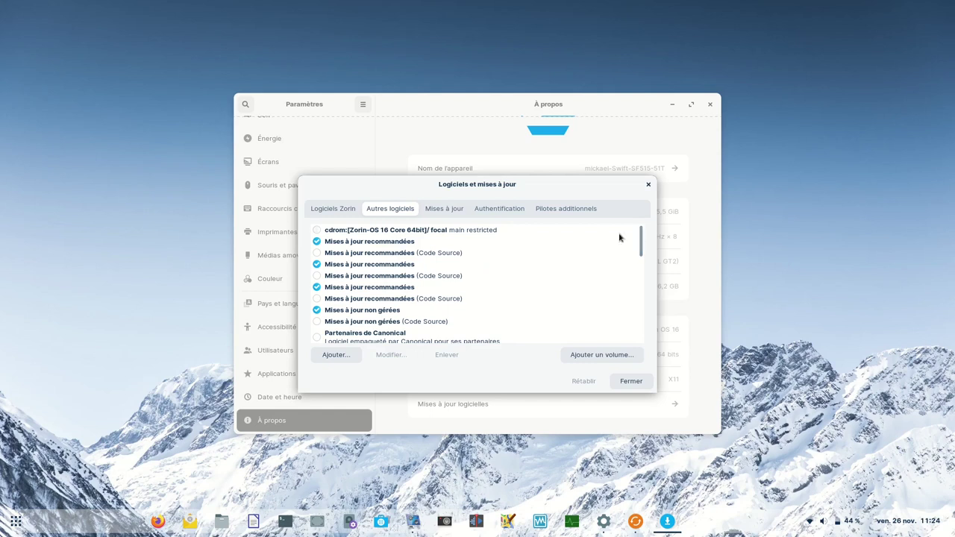
mouse_move(643, 247)
left_mouse_down()
mouse_move(643, 346)
mouse_move(652, 241)
left_mouse_up()
mouse_move(642, 241)
left_mouse_down()
mouse_move(642, 329)
mouse_move(642, 239)
left_mouse_up()
Close the Logiciels et mises à jour dialog, the update manager and the Paramètres window
left_click(627, 384)
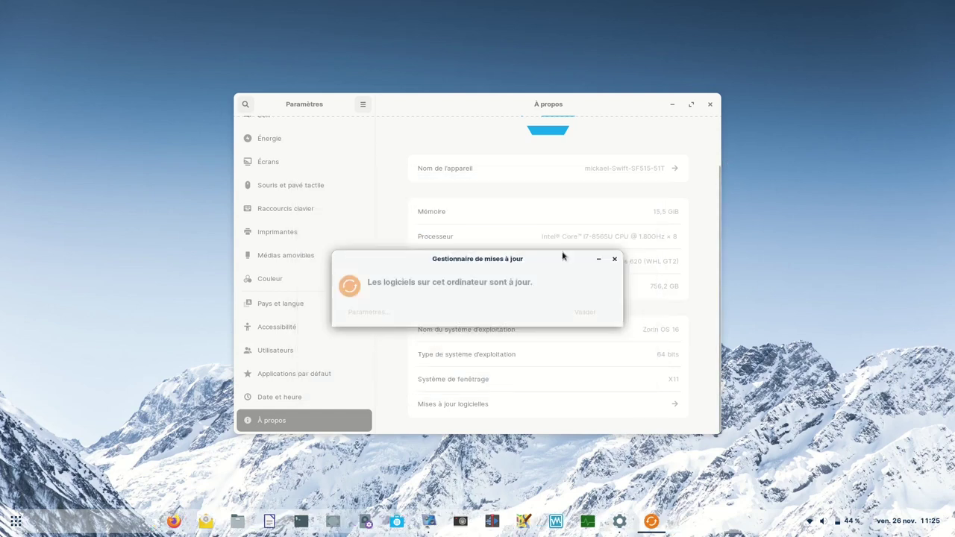
left_click(615, 259)
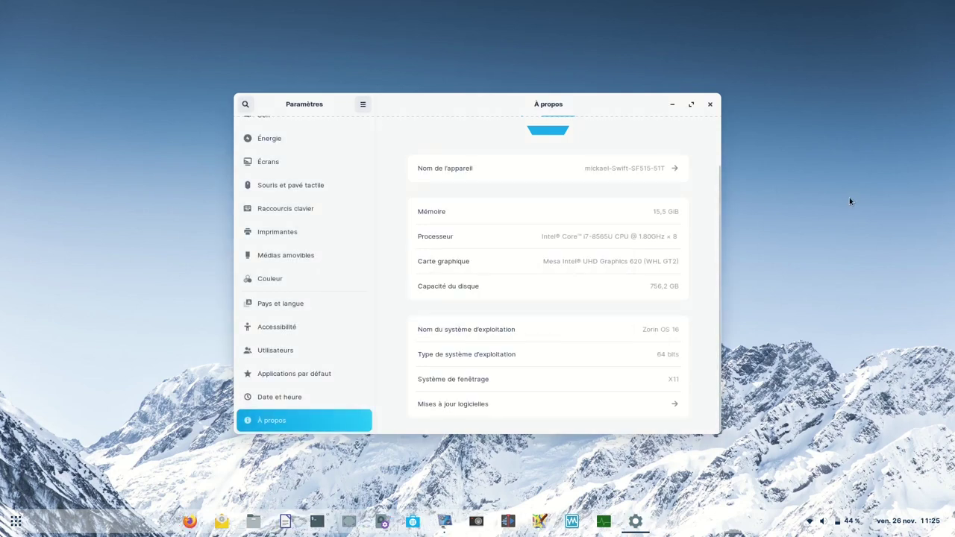
left_click(710, 106)
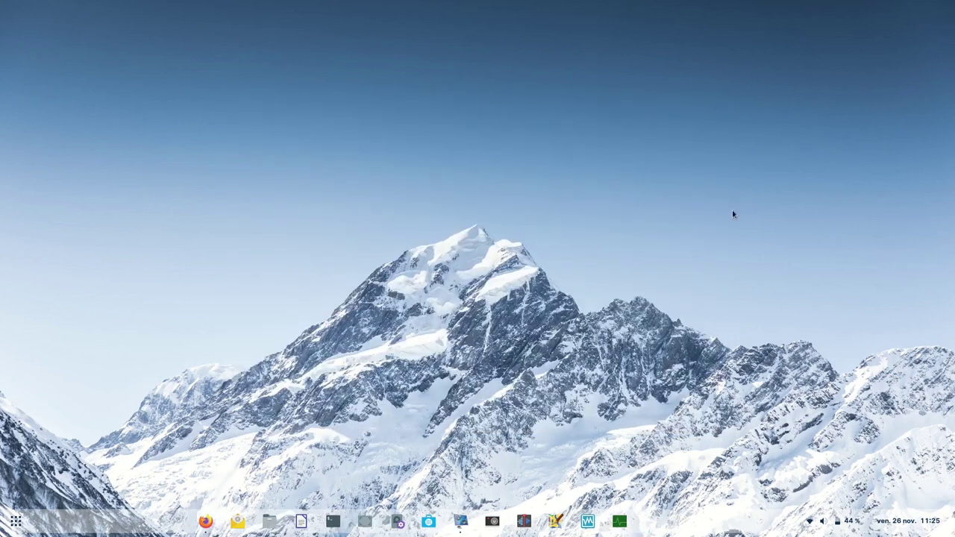
Open the taskbar settings from the desktop panel and show the options for "Masquage intelligent du panneau"
right_click(136, 525)
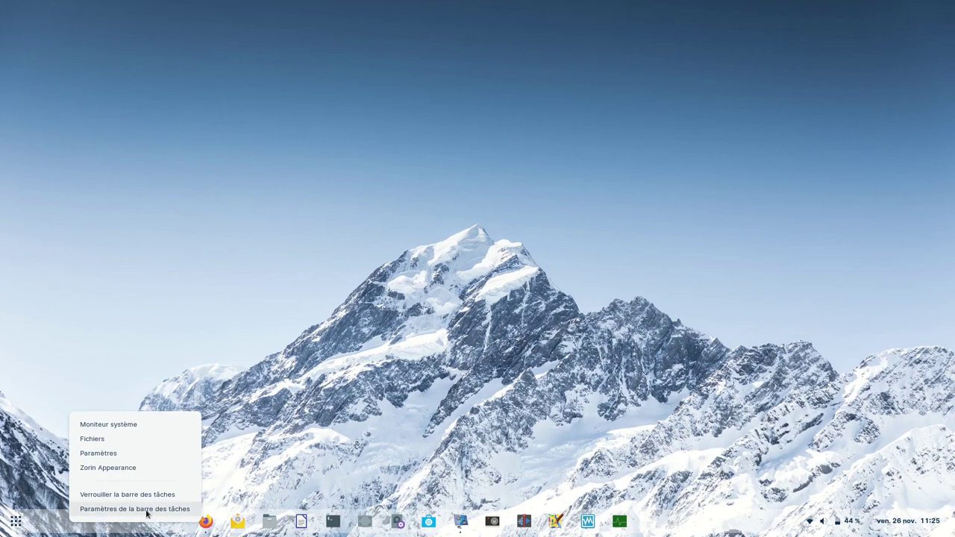
left_click(156, 510)
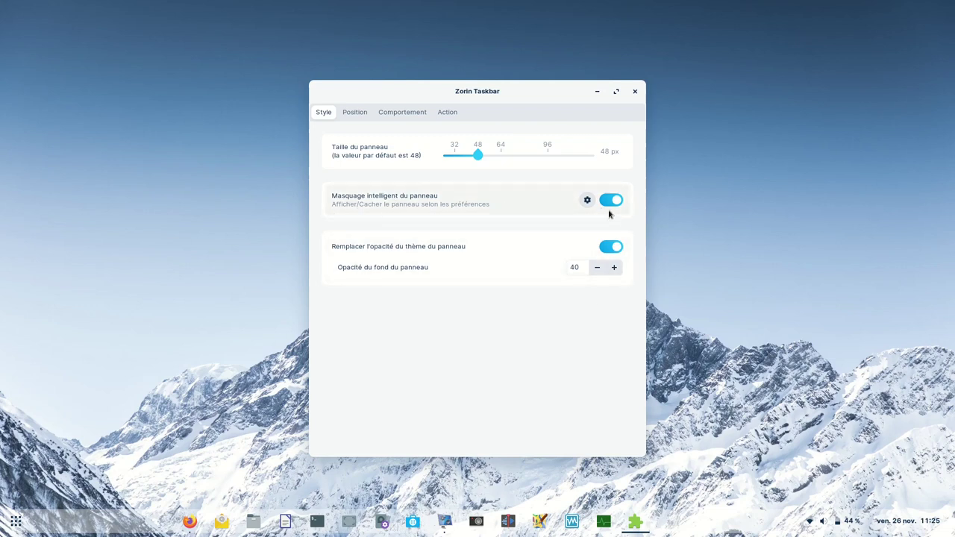
left_click(587, 200)
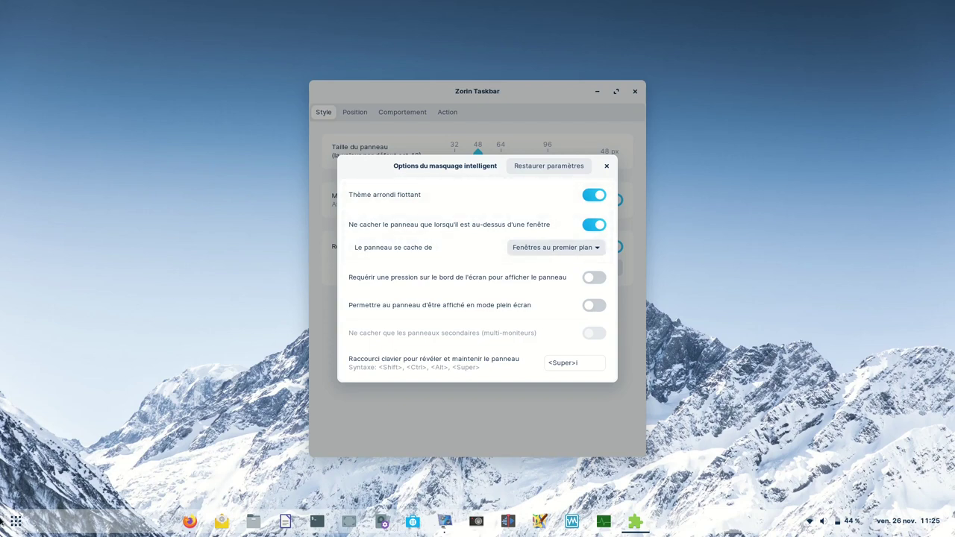
Switch "Thème arrondi flottant" off and back on, close the smart hiding options, and set the panel size to 46 px
left_click(591, 195)
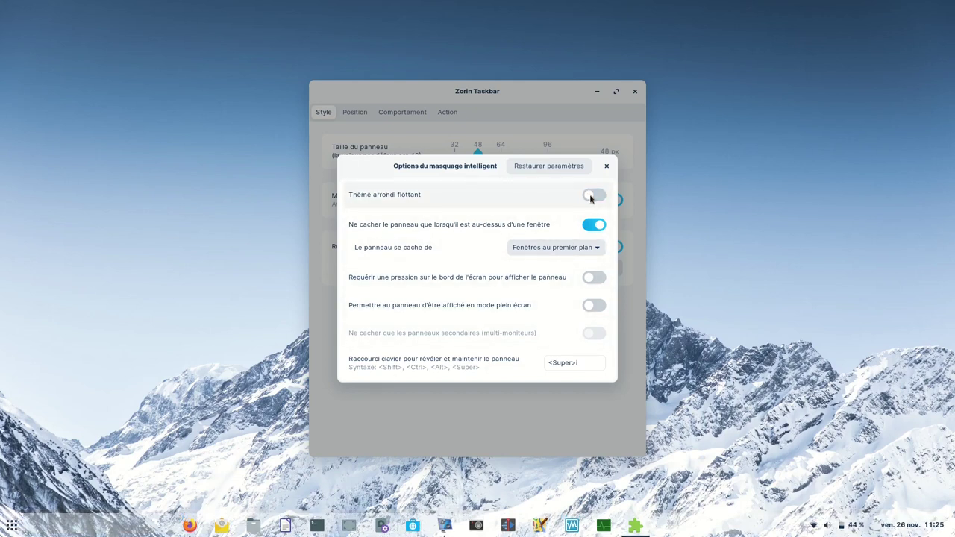
left_click(594, 197)
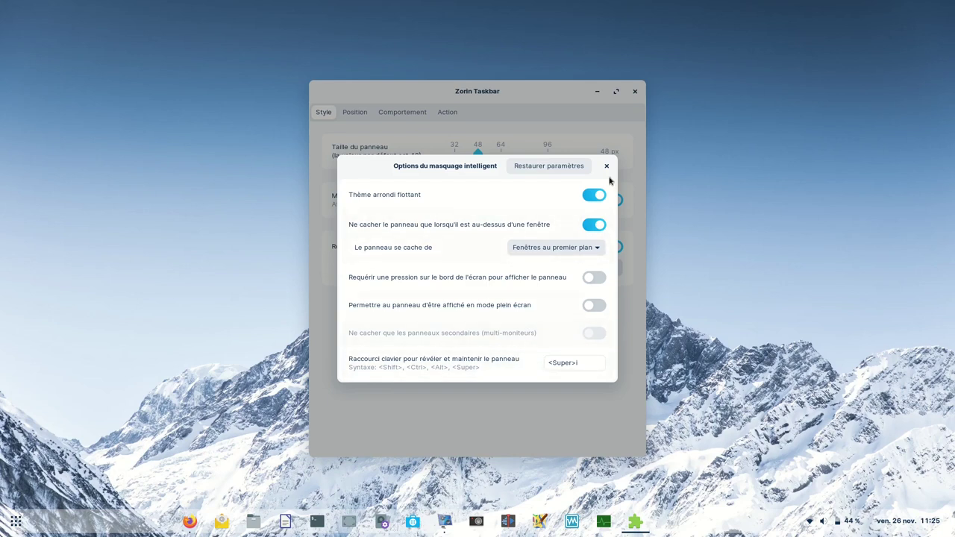
left_click(607, 165)
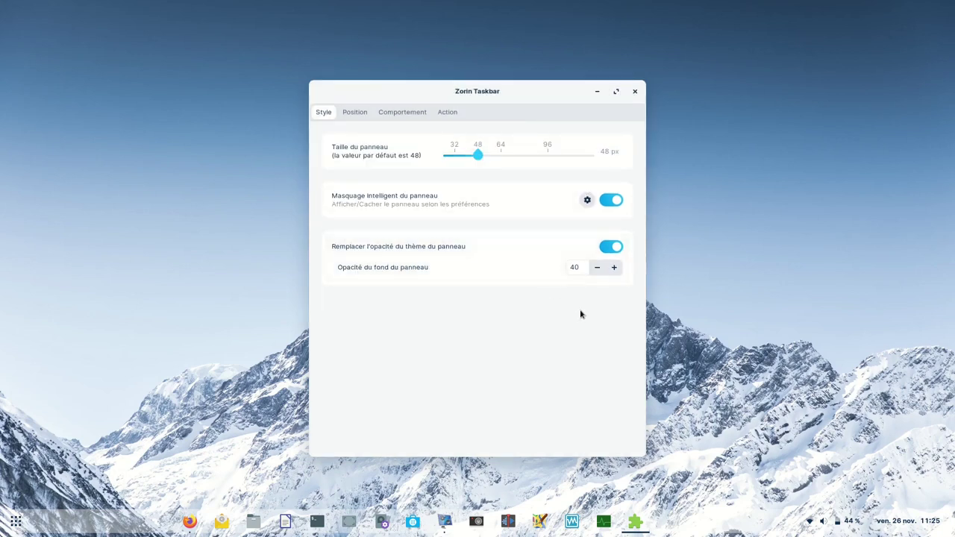
left_click_drag(510, 156, 476, 155)
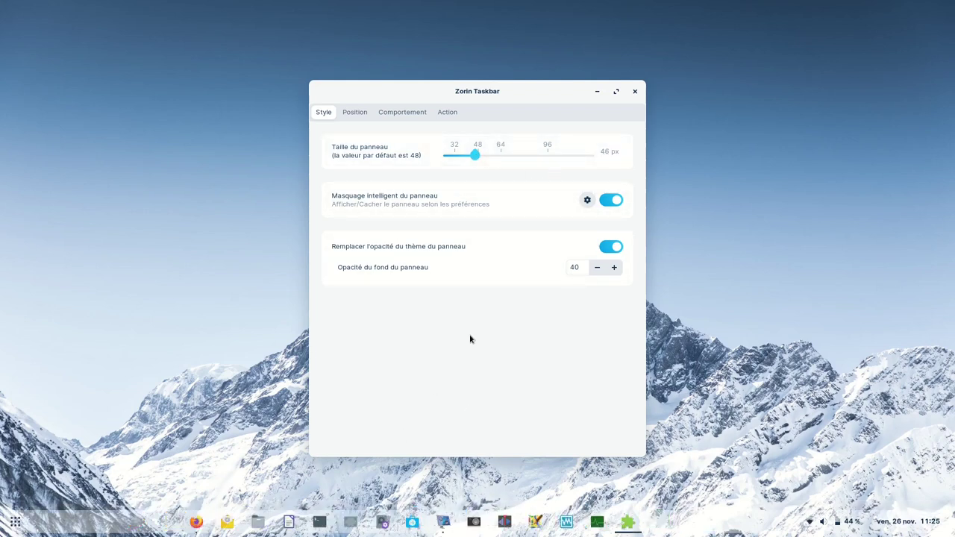
Make the "Bouton Activités" visible in the panel's position settings, try it by opening the window overview, and hide it again
left_click(352, 118)
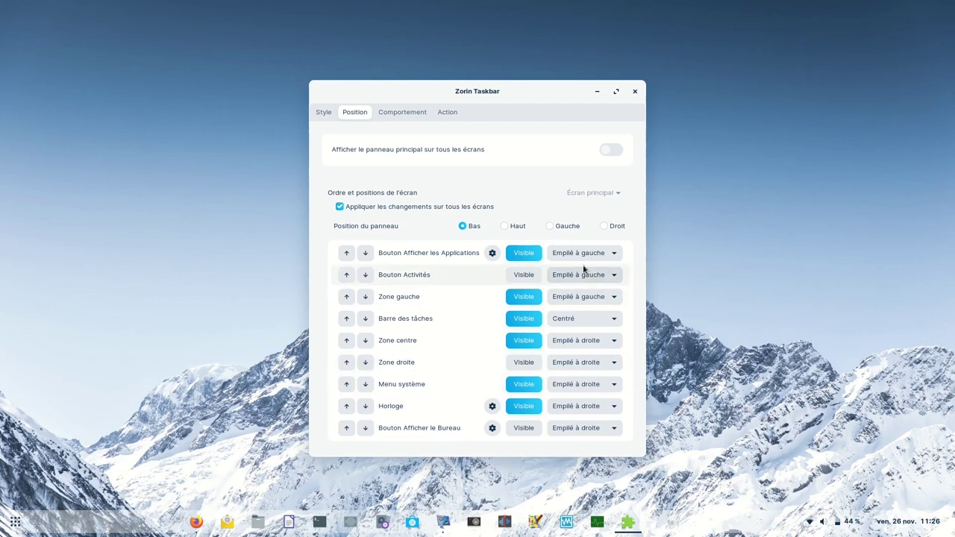
left_click(524, 275)
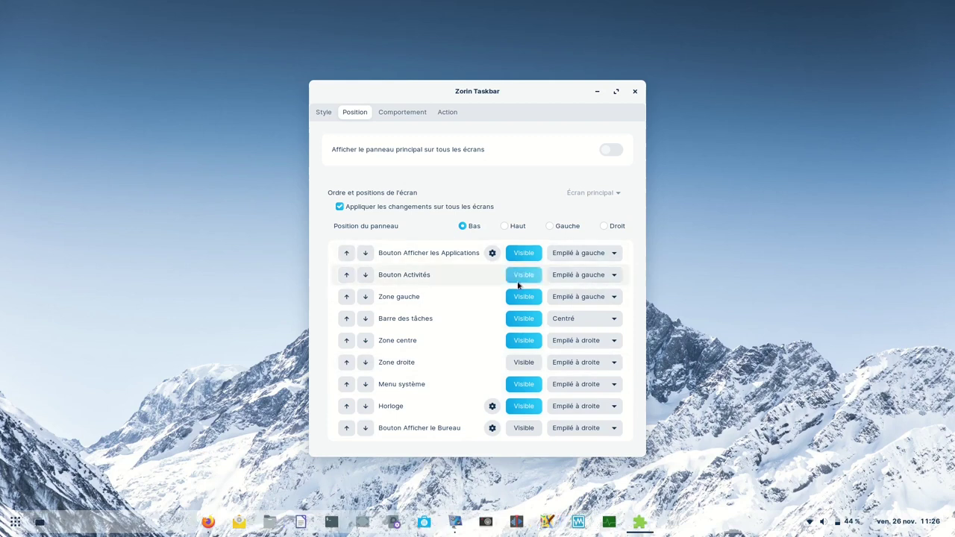
left_click(39, 523)
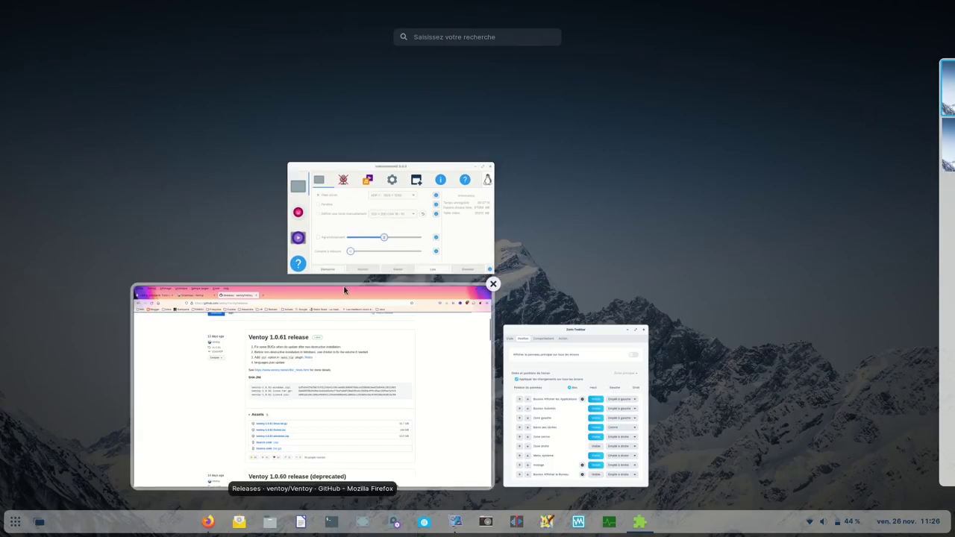
left_click(597, 347)
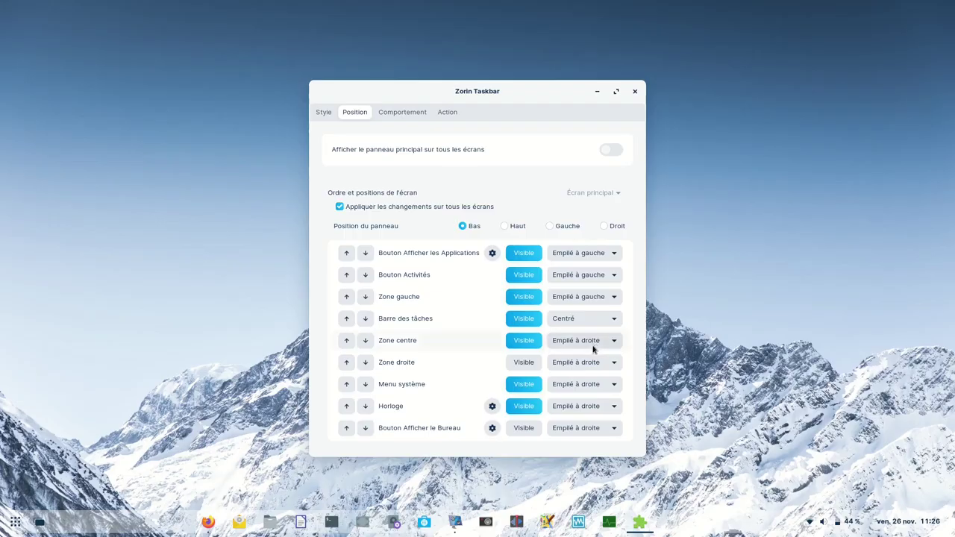
left_click(518, 275)
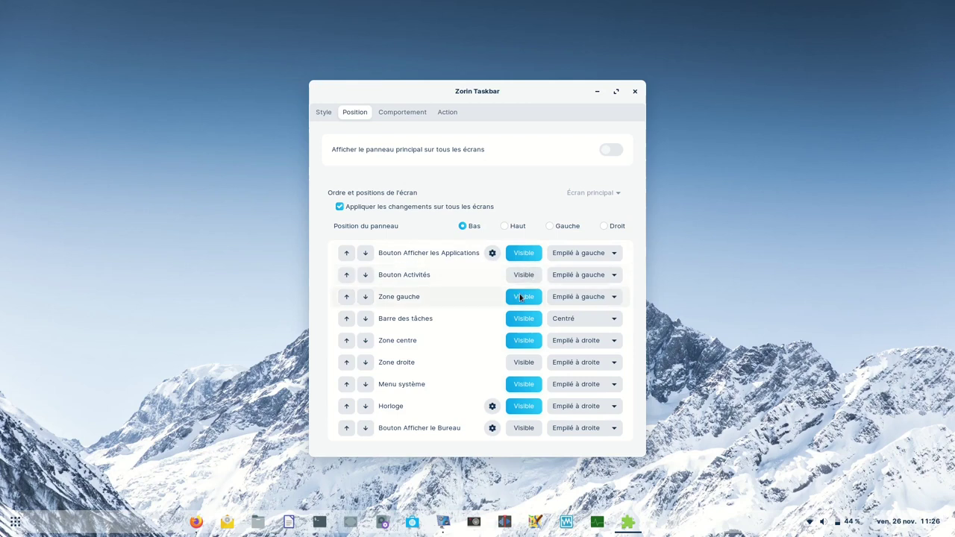
Hide the "Bouton Afficher les Applications" from the panel and make it visible again
left_click(524, 254)
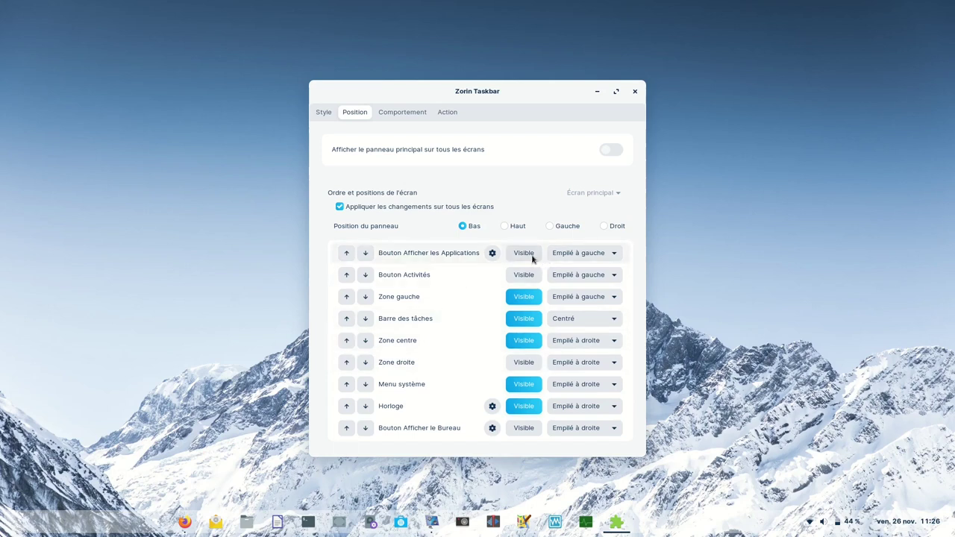
left_click(526, 256)
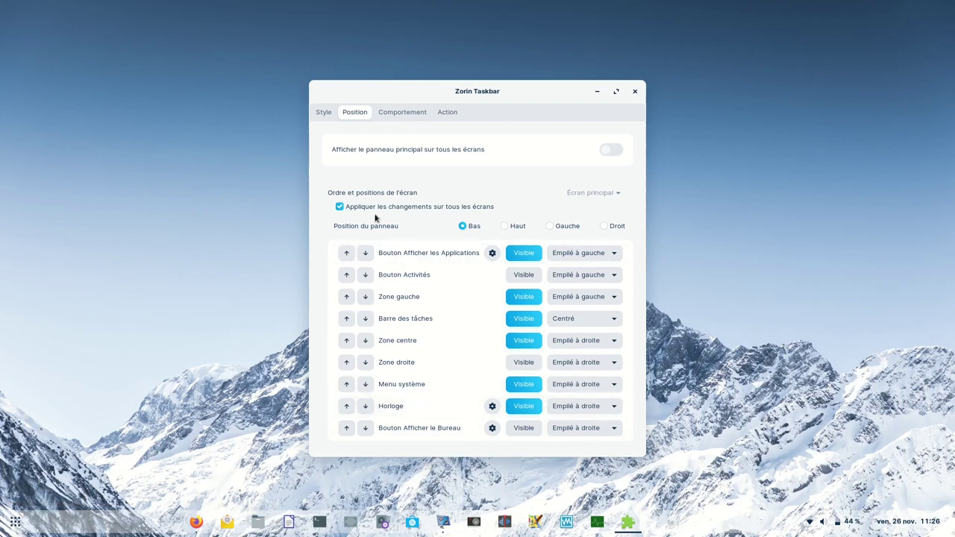
Look through the Style, Action, Position and Comportement pages of the taskbar settings, and close the window
left_click(322, 112)
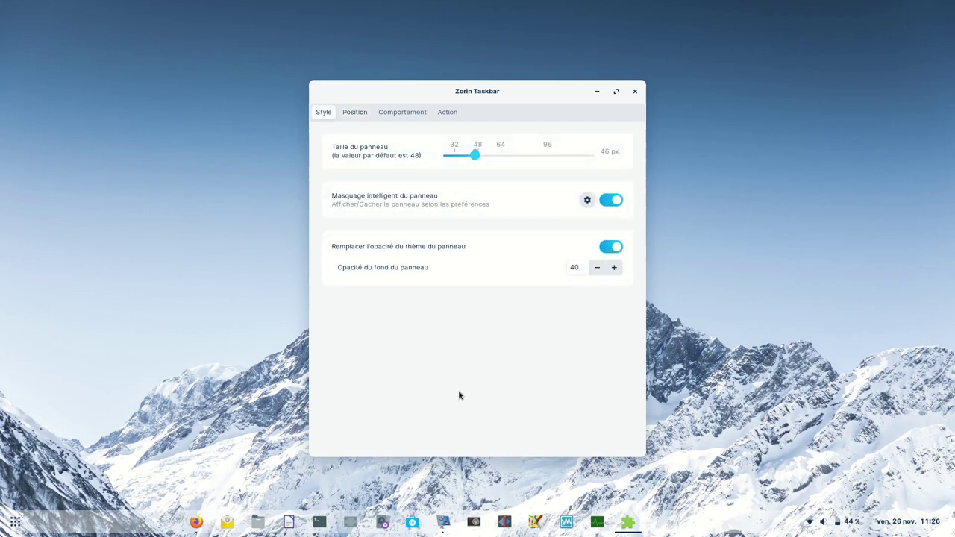
left_click(397, 114)
left_click(450, 113)
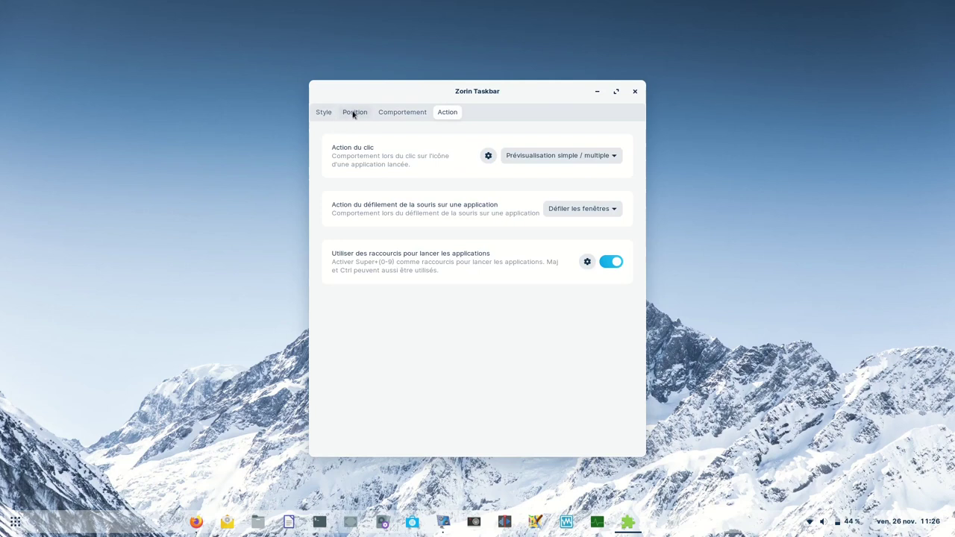
left_click(354, 113)
left_click(401, 111)
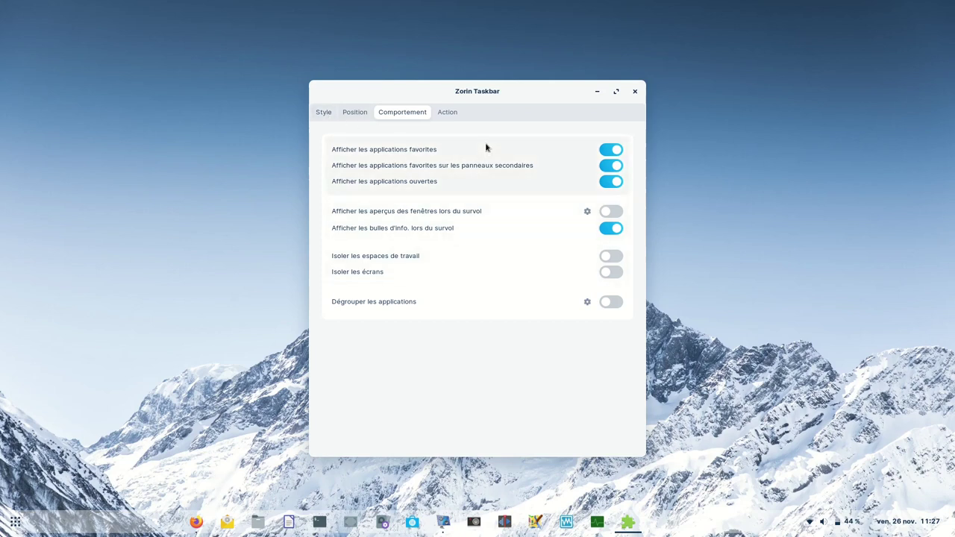
key("alt+F4")
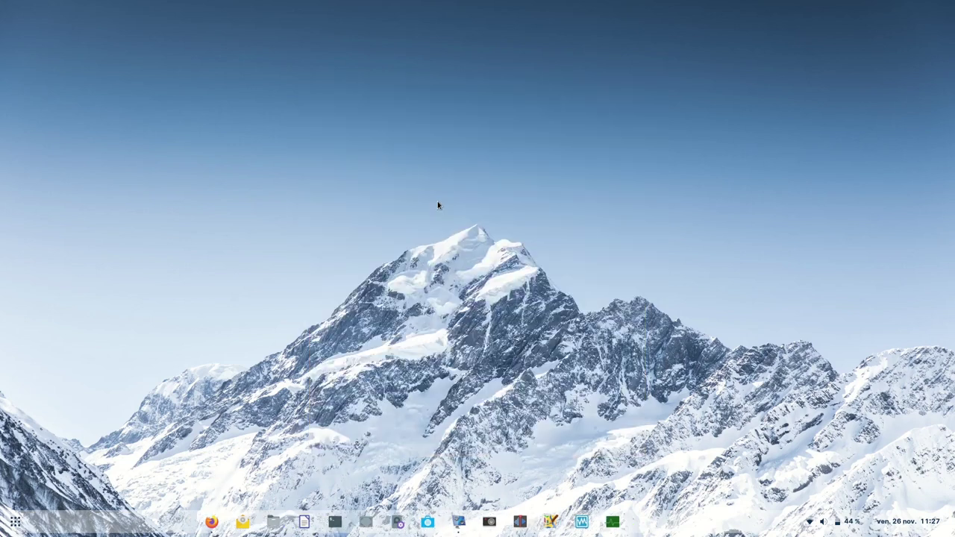